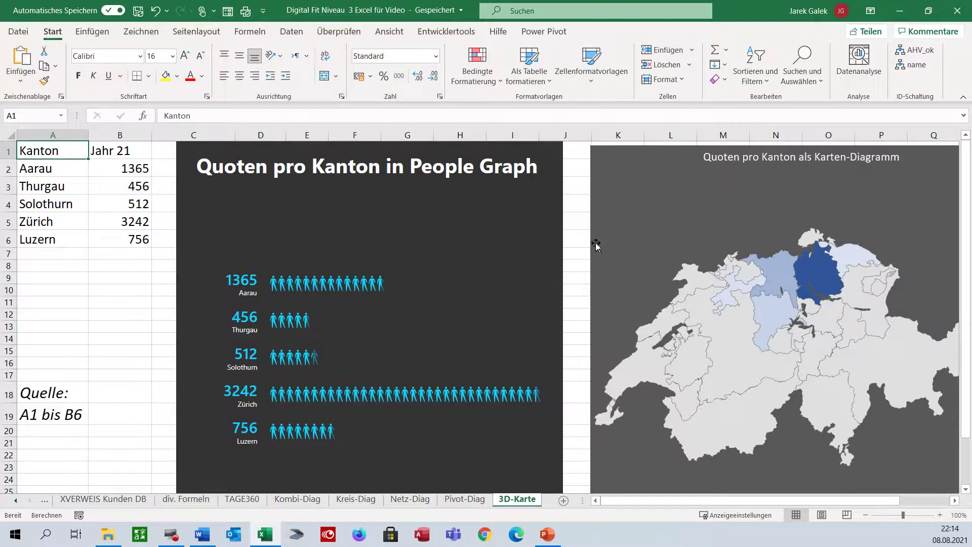
Step: Delete the existing People Graph and the map chart from the 3D-Karte sheet
{"action": "left_click", "coordinate": [561, 247]}
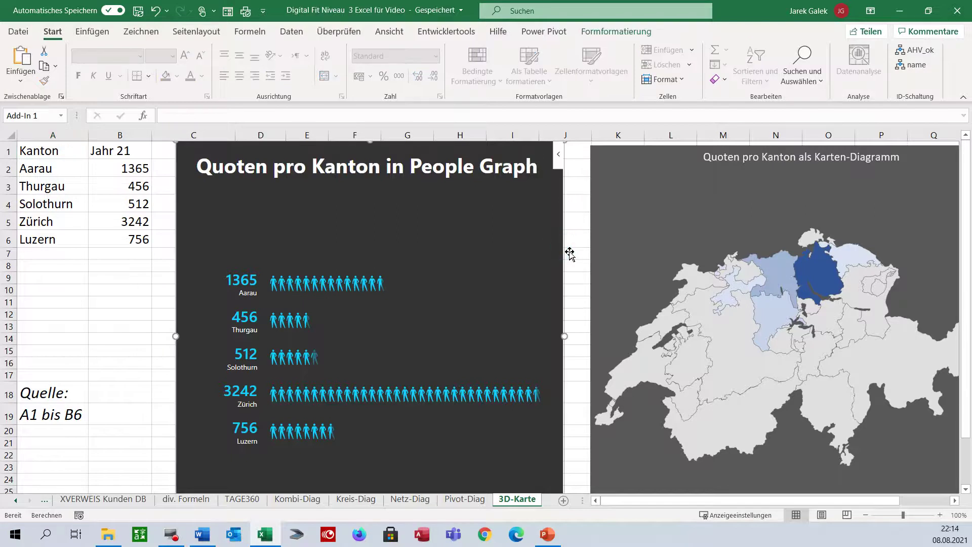
{"action": "key", "text": "Delete"}
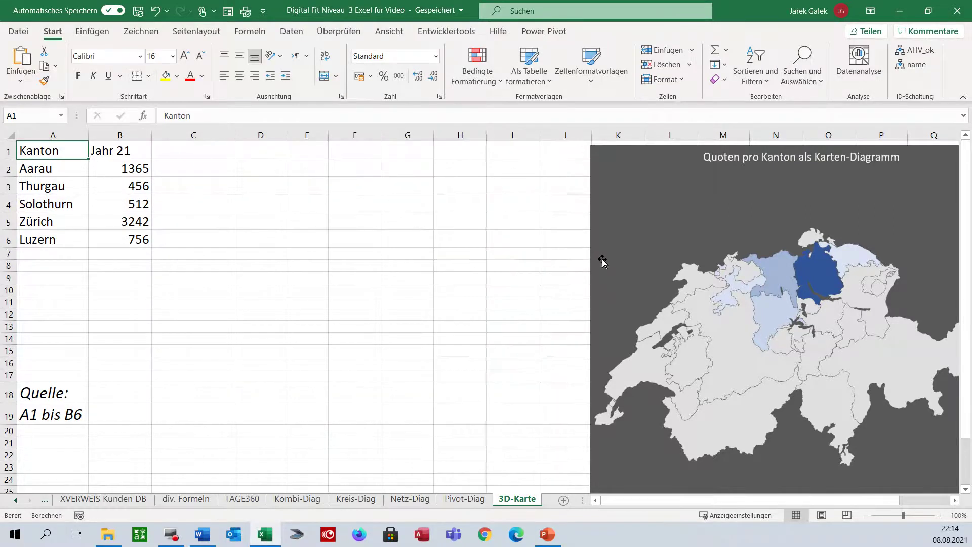
{"action": "left_click", "coordinate": [601, 259]}
{"action": "left_click", "coordinate": [591, 253]}
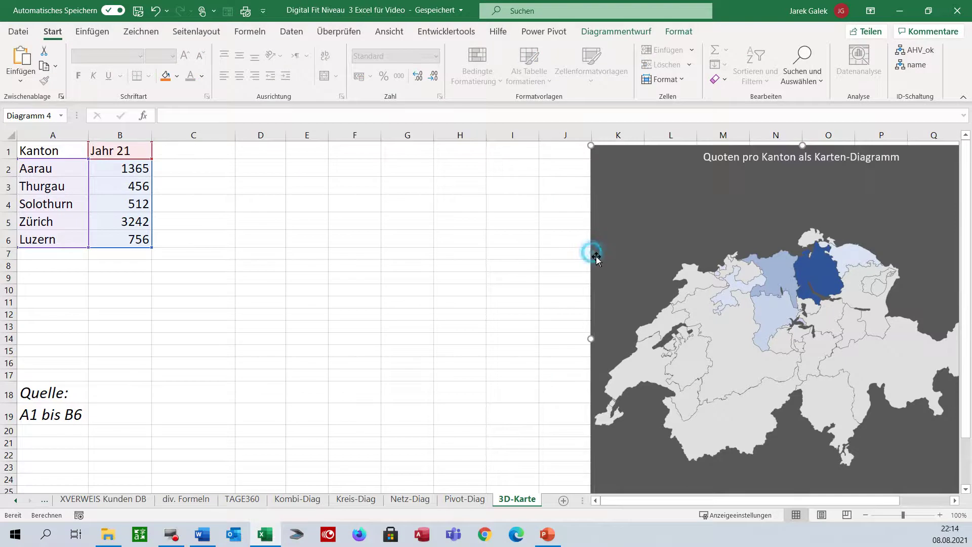
{"action": "key", "text": "Delete"}
Step: Check the Thurgau, Aarau and Luzern values in column B
{"action": "left_click", "coordinate": [132, 187]}
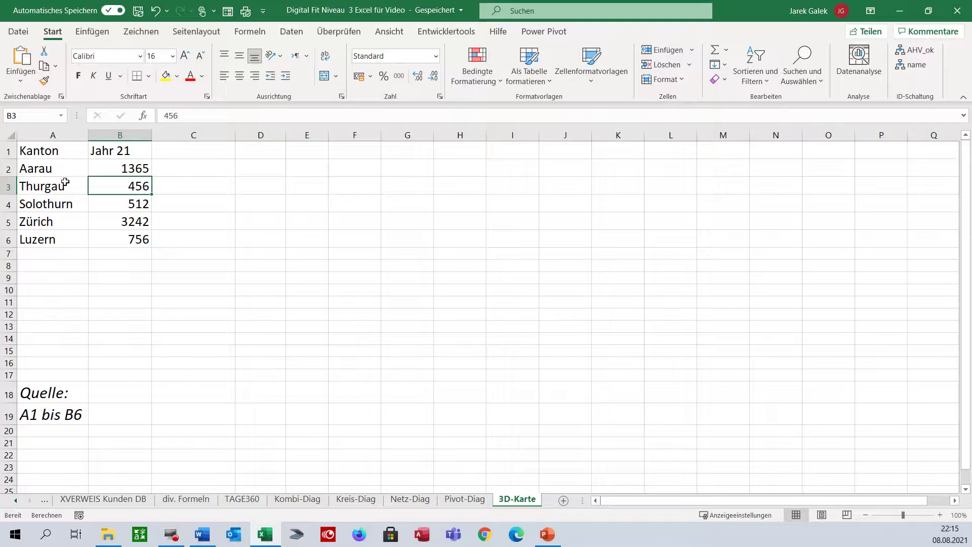
{"action": "left_click", "coordinate": [144, 169]}
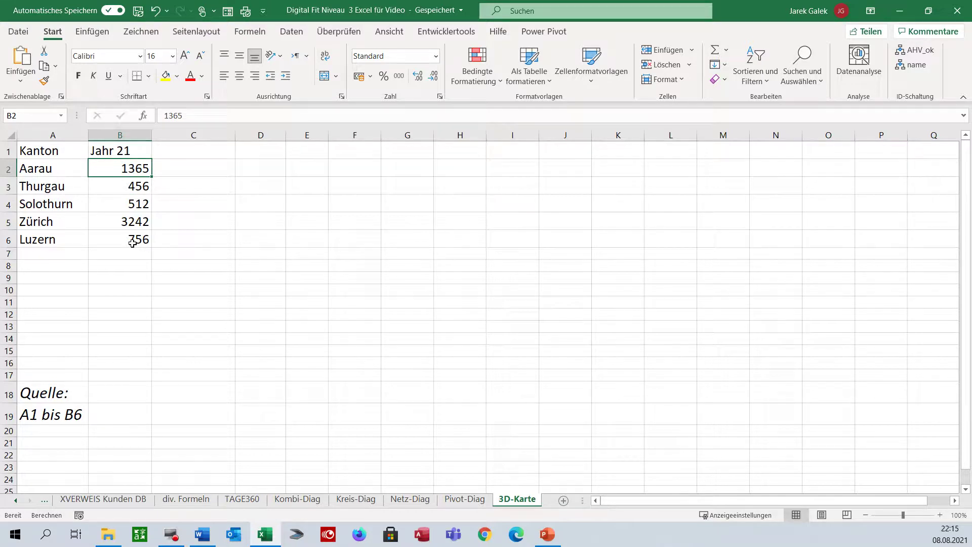
{"action": "left_click", "coordinate": [132, 243]}
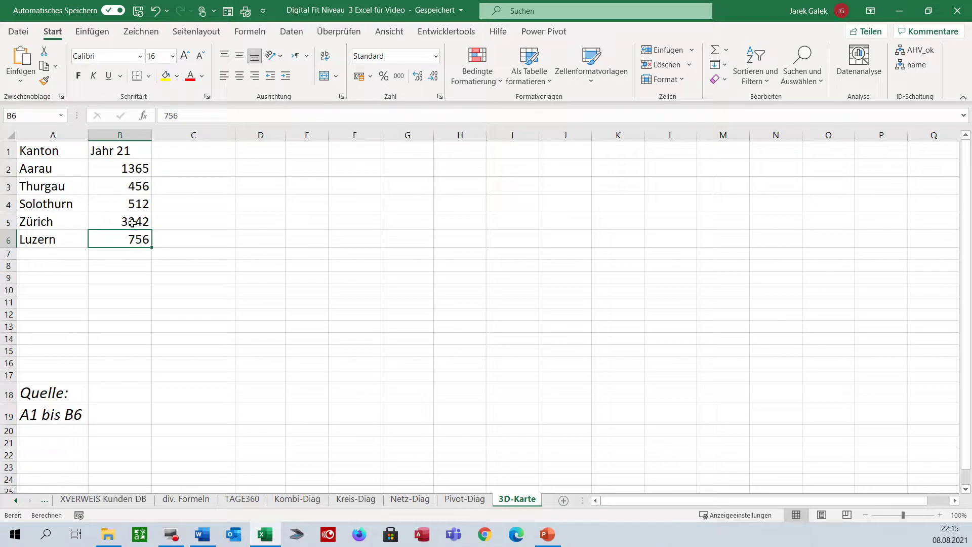
Step: Add the missing 'g' in A2 so the canton reads Aargau
{"action": "left_click", "coordinate": [44, 171]}
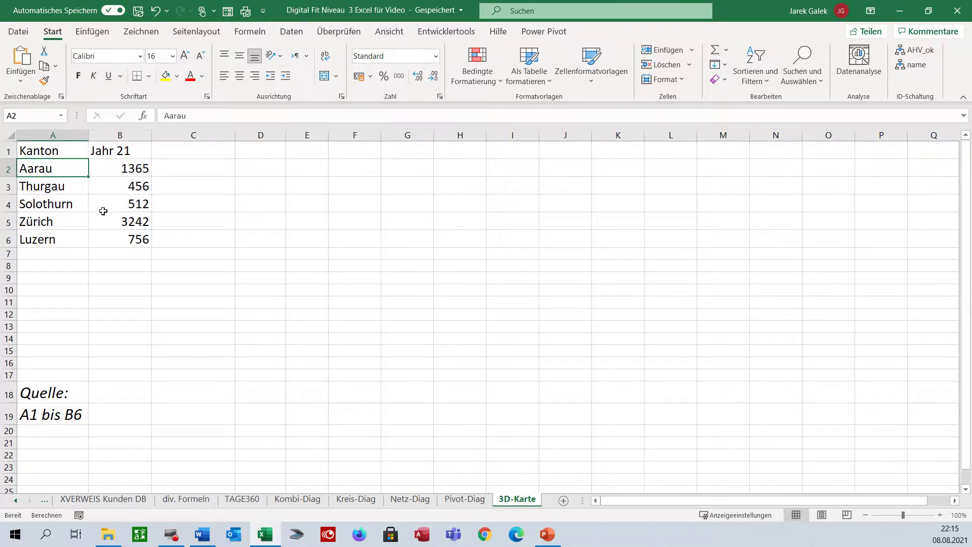
{"action": "left_click", "coordinate": [54, 167]}
{"action": "double_click", "coordinate": [53, 167]}
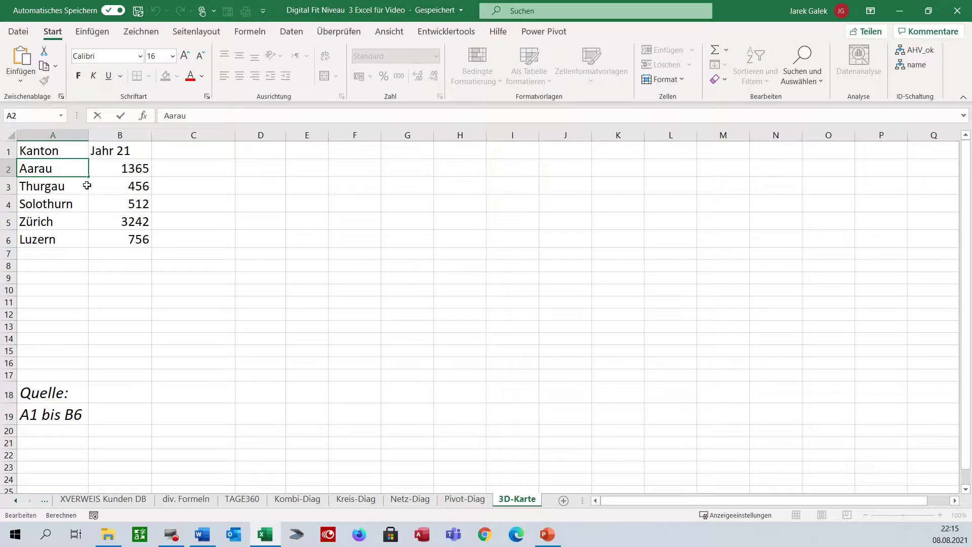
{"action": "type", "text": "g"}
{"action": "key", "text": "Return"}
{"action": "left_click", "coordinate": [100, 186]}
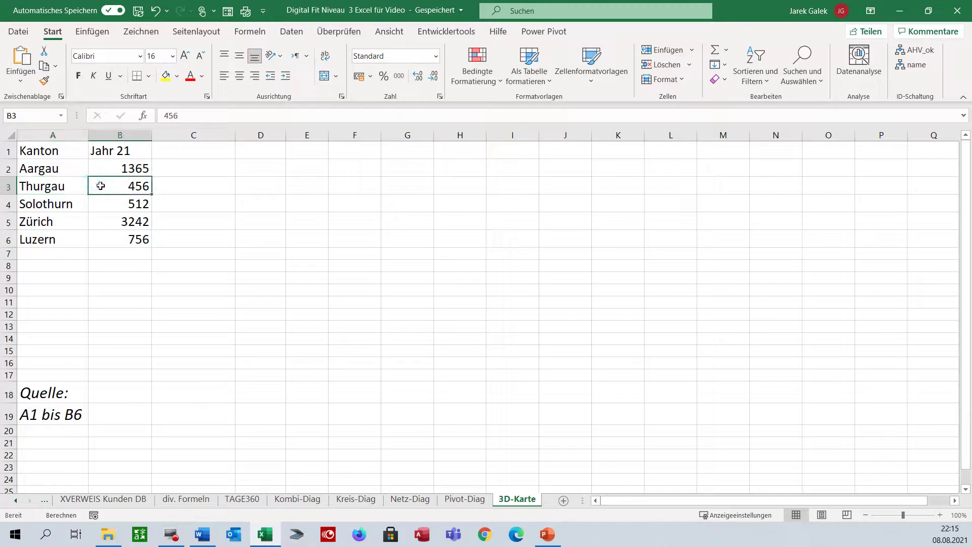
Step: Glance at the Karten options on Einfügen, then insert a People Graph with its sample figures
{"action": "left_click", "coordinate": [89, 33]}
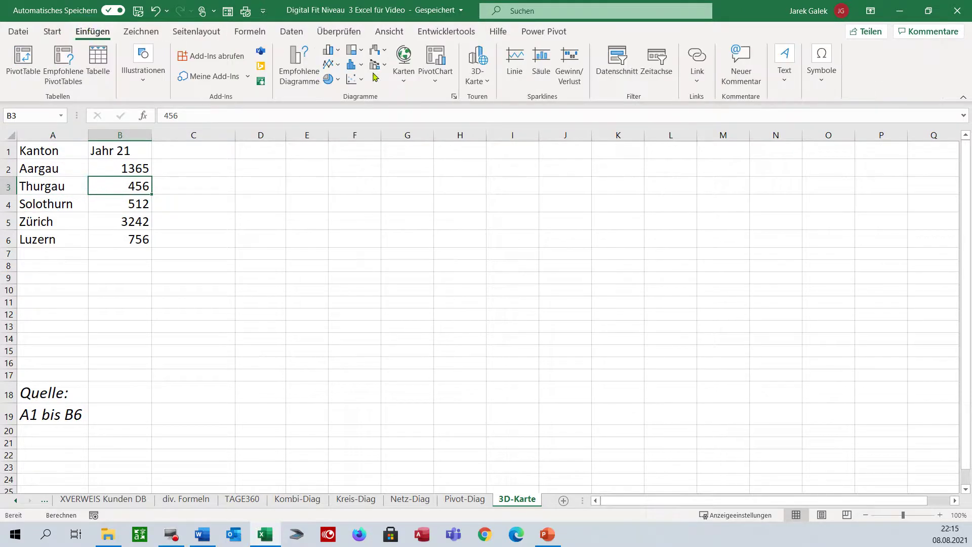
{"action": "left_click", "coordinate": [404, 83]}
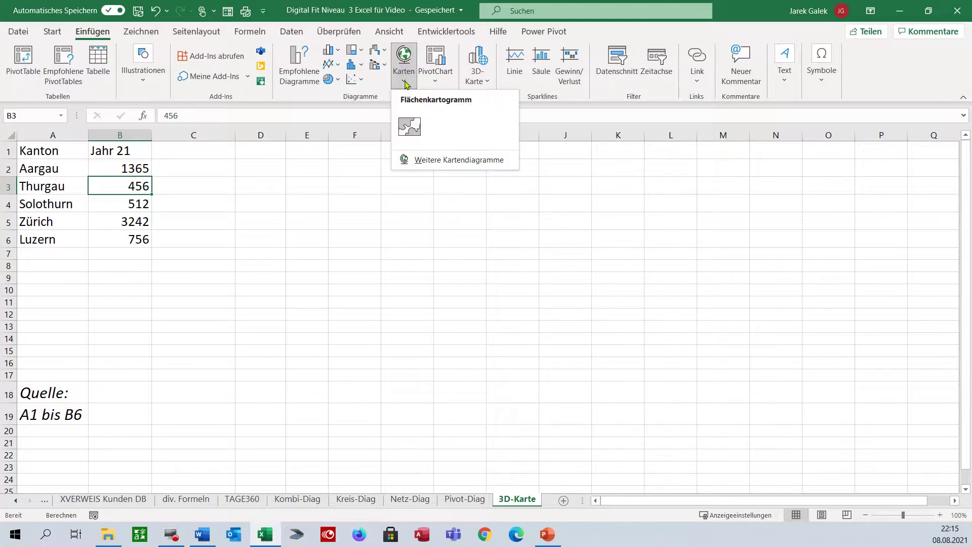
{"action": "left_click", "coordinate": [263, 92]}
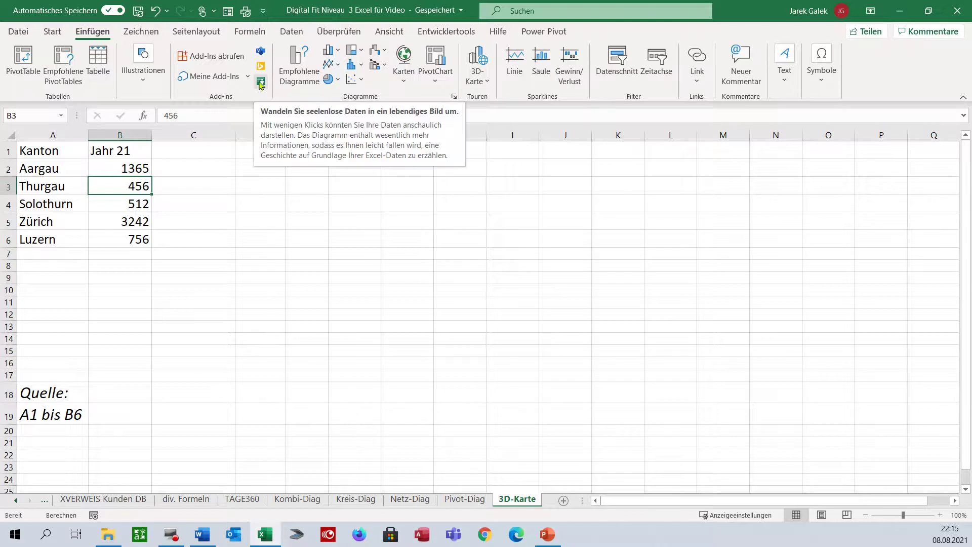
{"action": "left_click", "coordinate": [260, 82]}
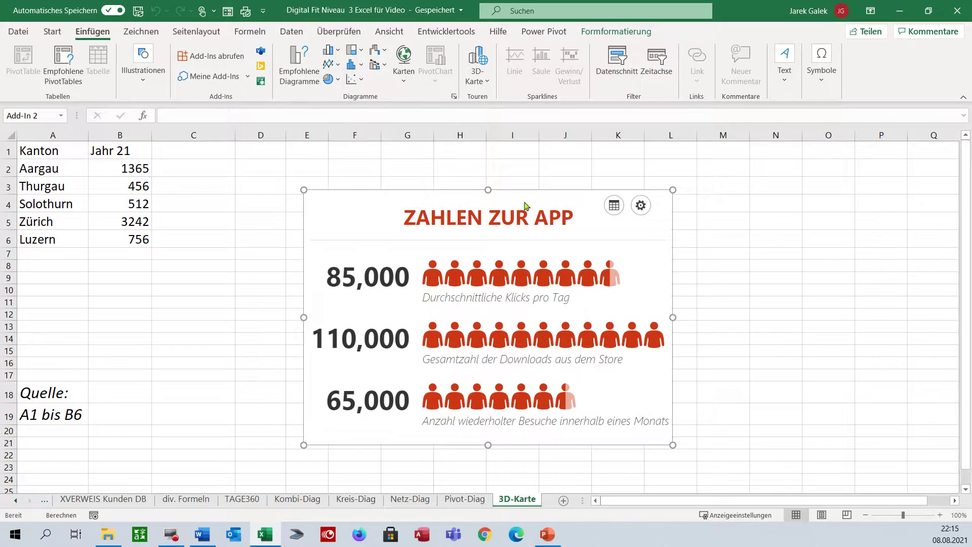
Step: Set the People Graph's data to A1:B6 and rebuild it with the canton values
{"action": "left_click", "coordinate": [614, 205]}
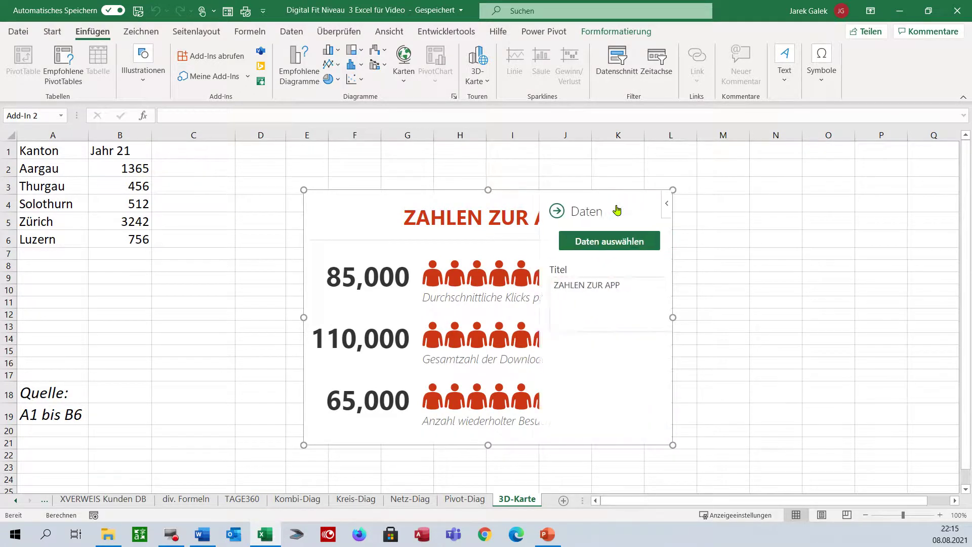
{"action": "left_click", "coordinate": [608, 241]}
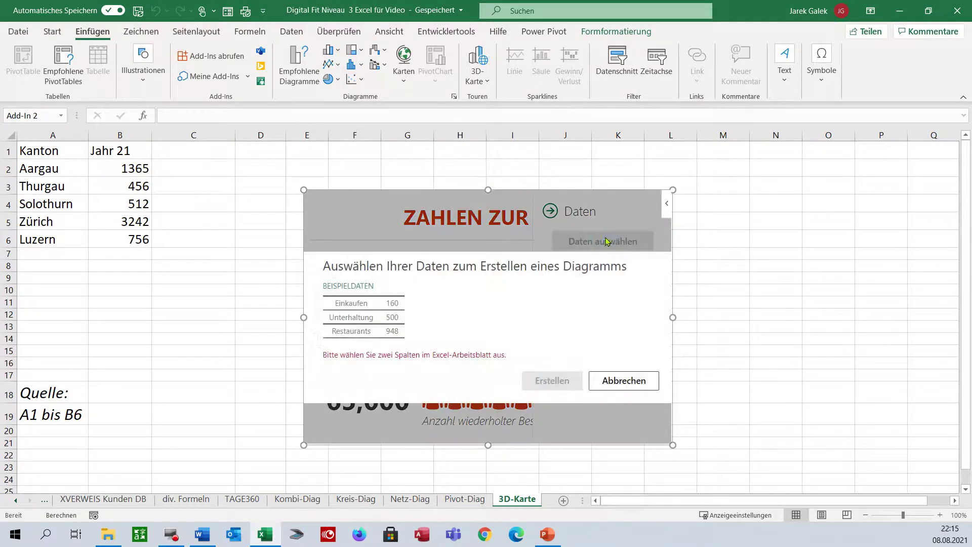
{"action": "left_click", "coordinate": [47, 150]}
{"action": "left_click_drag", "start_coordinate": [47, 150], "coordinate": [132, 239]}
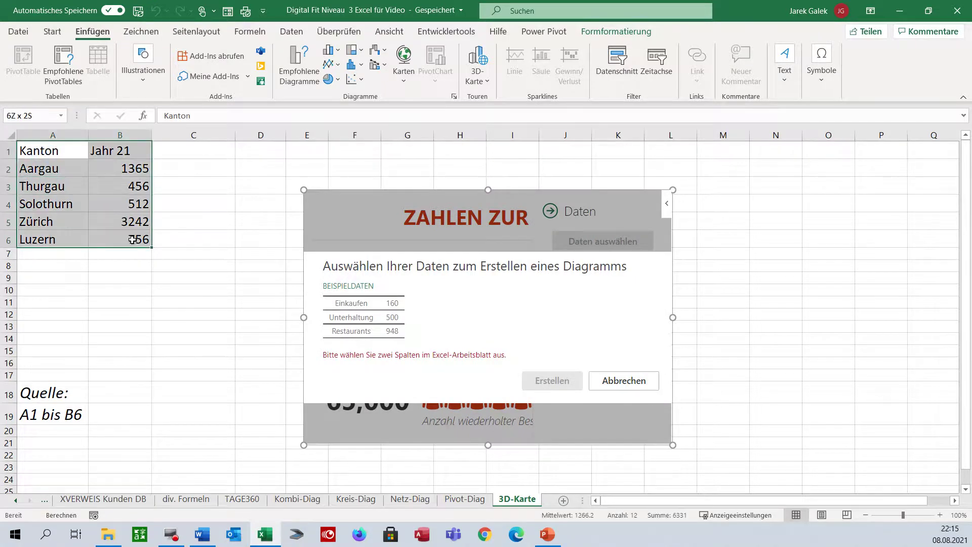
{"action": "left_click", "coordinate": [553, 381]}
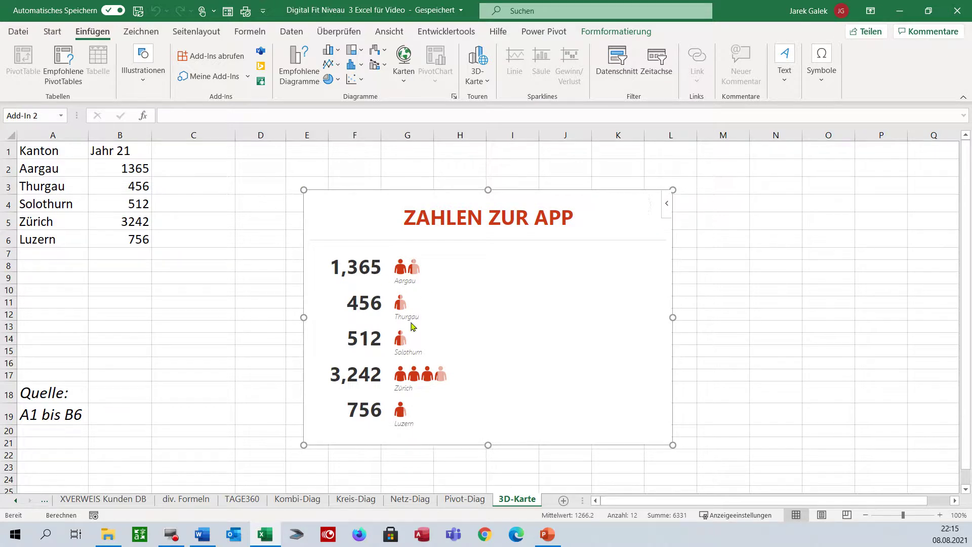
Step: Open the People Graph's data settings and select its title ZAHLEN ZUR APP
{"action": "left_click", "coordinate": [611, 228]}
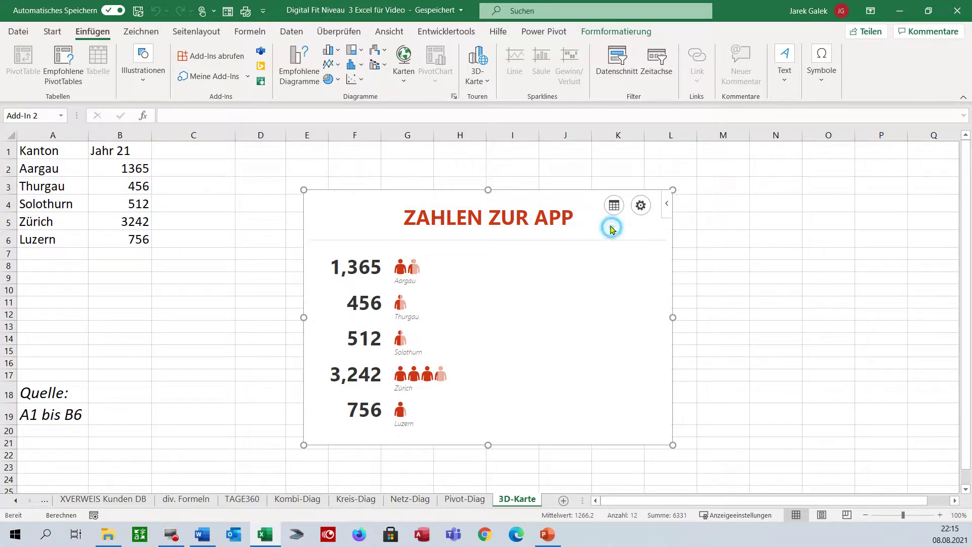
{"action": "left_click", "coordinate": [615, 205]}
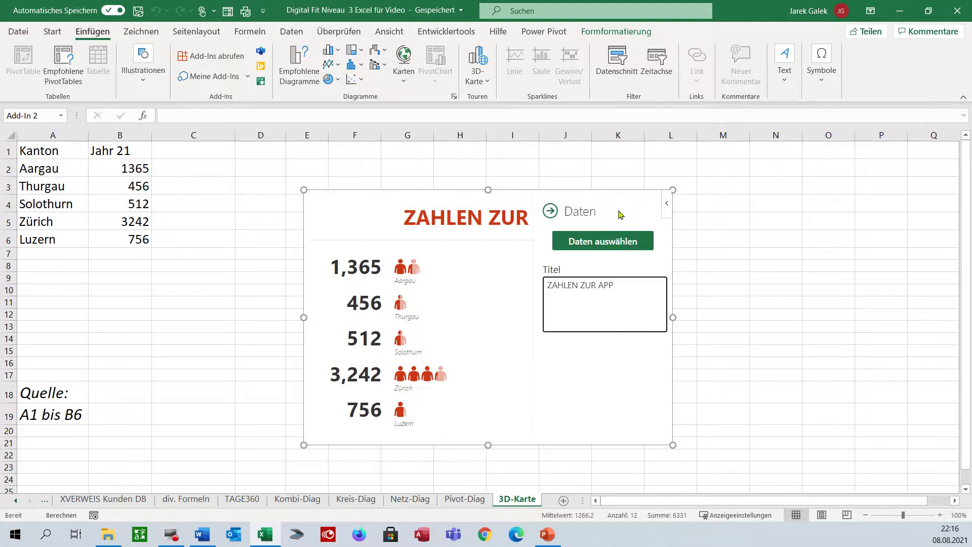
{"action": "left_click", "coordinate": [643, 292]}
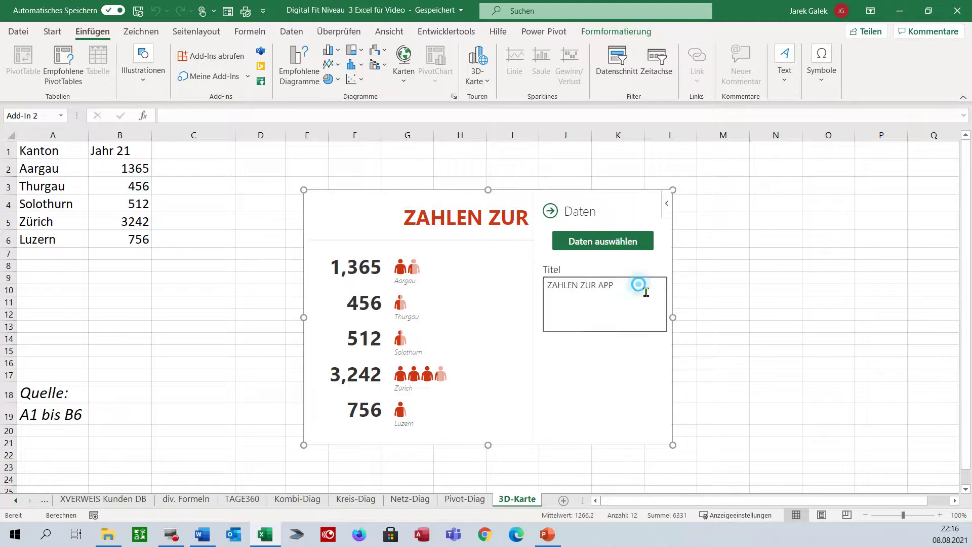
{"action": "left_click_drag", "start_coordinate": [641, 293], "coordinate": [547, 286]}
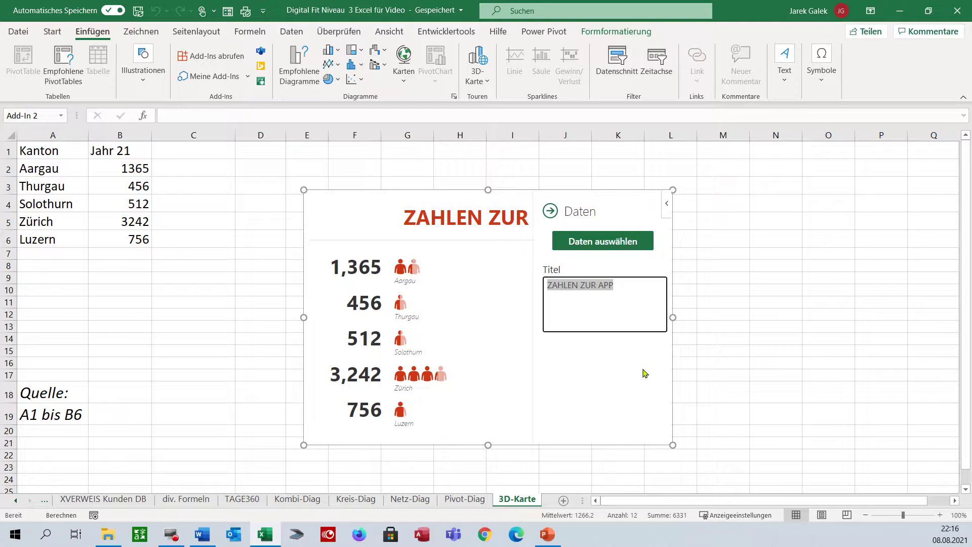
{"action": "left_click", "coordinate": [730, 331]}
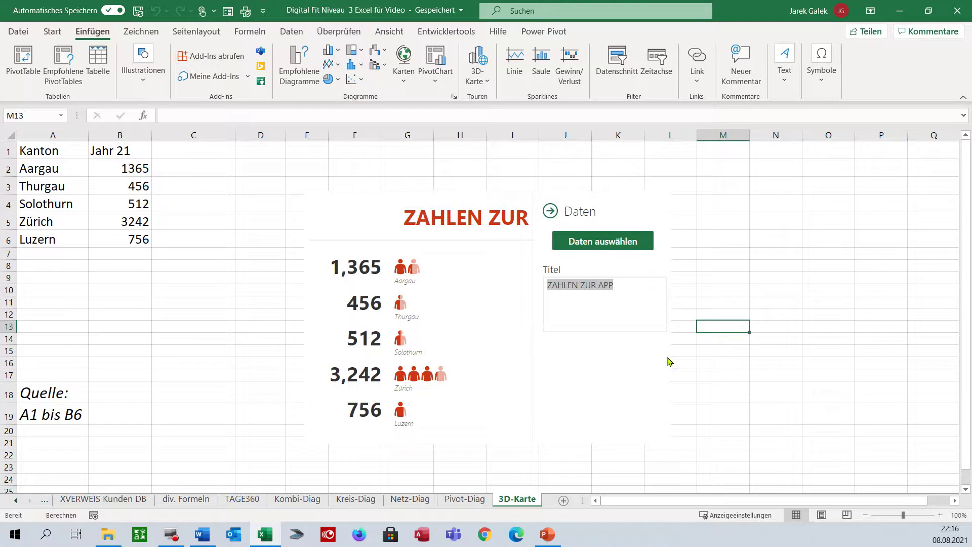
Step: Move the People Graph up and left beside the canton table
{"action": "left_click", "coordinate": [483, 363]}
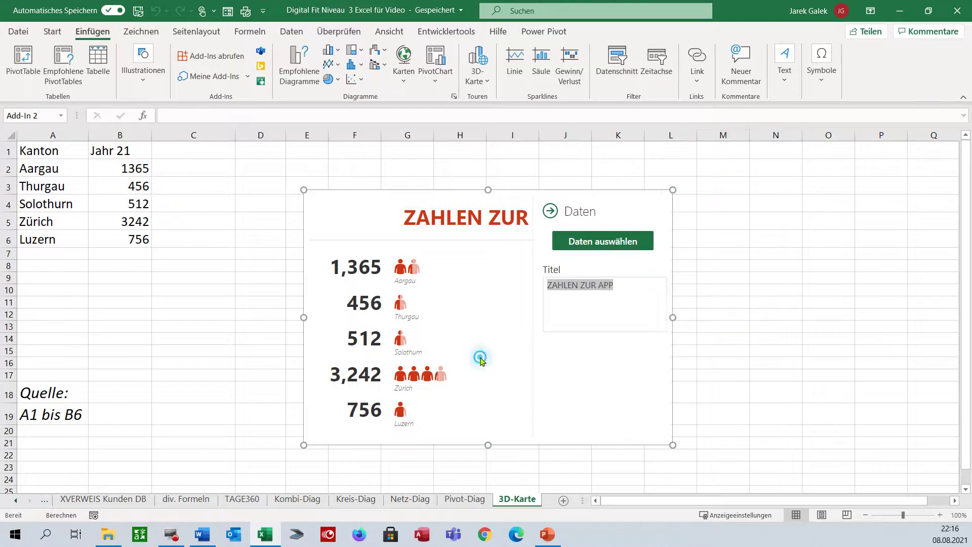
{"action": "left_click", "coordinate": [514, 193]}
{"action": "left_click", "coordinate": [590, 34]}
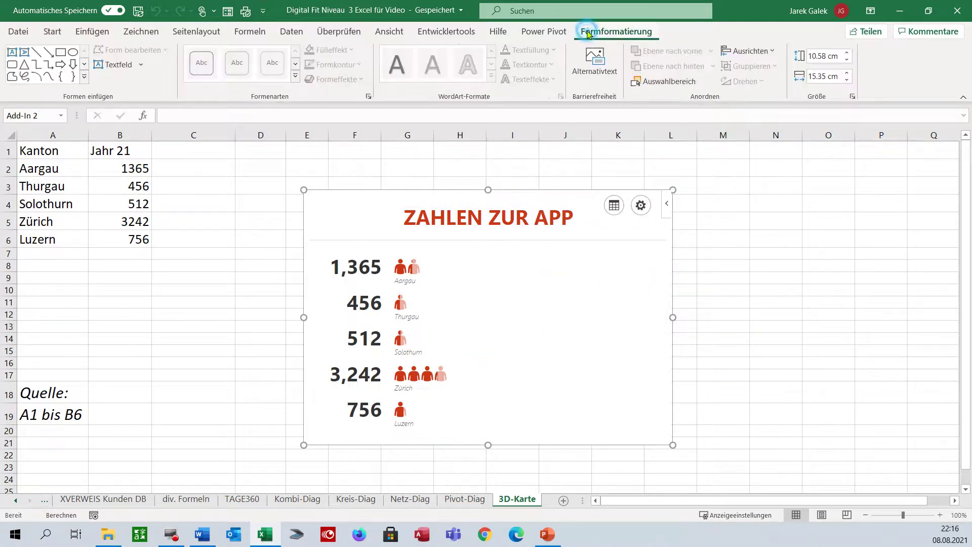
{"action": "left_click_drag", "start_coordinate": [527, 192], "coordinate": [436, 152]}
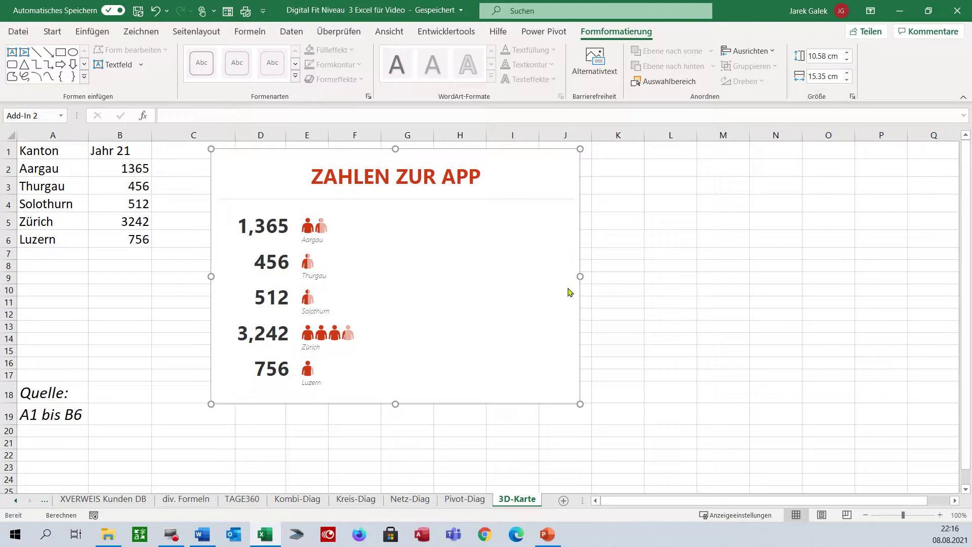
{"action": "left_click", "coordinate": [628, 288]}
{"action": "left_click", "coordinate": [573, 249]}
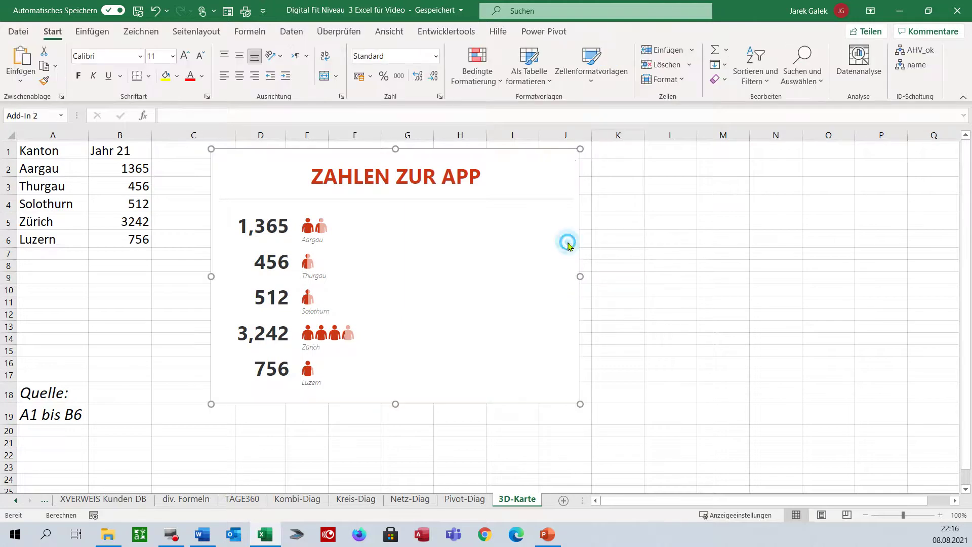
Step: Delete the accidentally inserted second sample People Graph, keeping the canton graph
{"action": "left_click", "coordinate": [92, 31]}
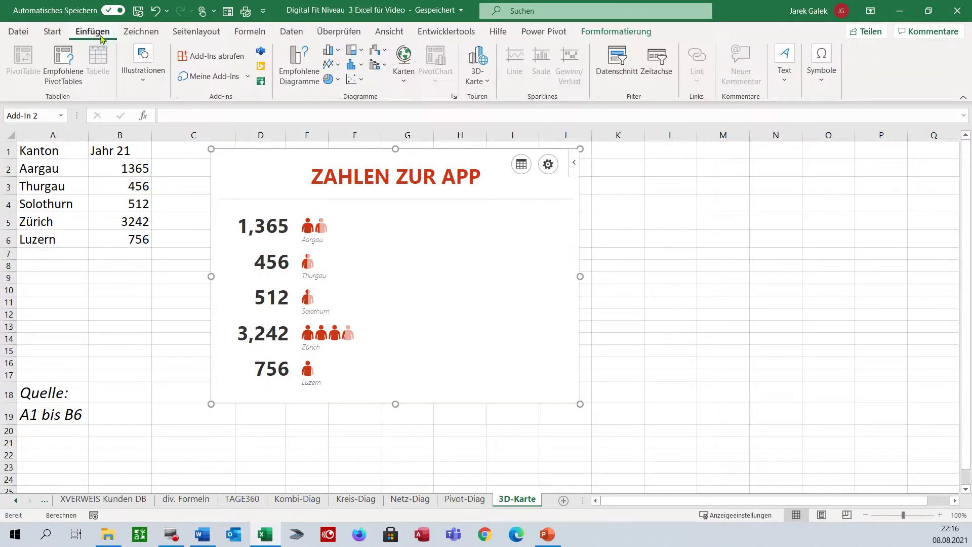
{"action": "left_click", "coordinate": [261, 81]}
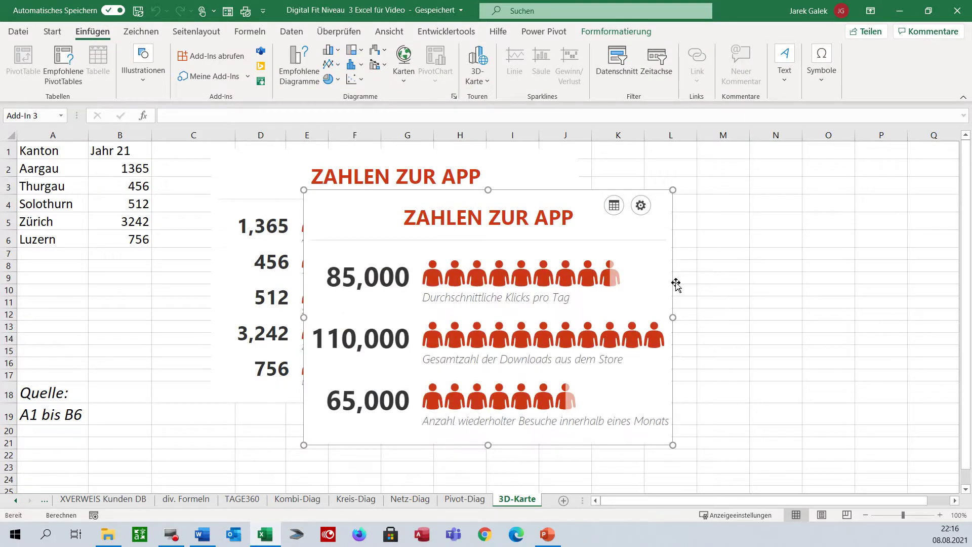
{"action": "key", "text": "Delete"}
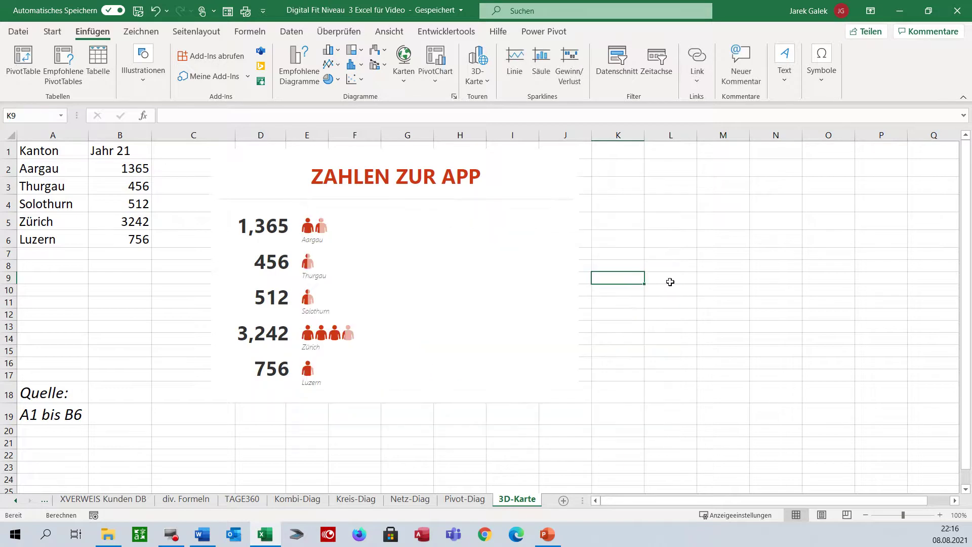
{"action": "left_click", "coordinate": [553, 185]}
Step: In the People Graph settings, try the yellow layout and choose standing-person icons
{"action": "left_click", "coordinate": [547, 165]}
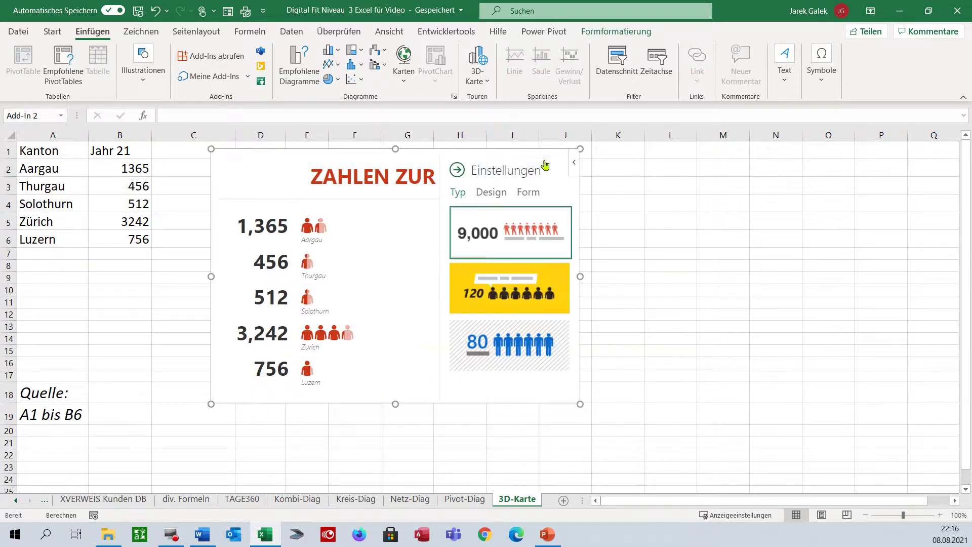
{"action": "left_click", "coordinate": [397, 246]}
{"action": "left_click", "coordinate": [548, 165]}
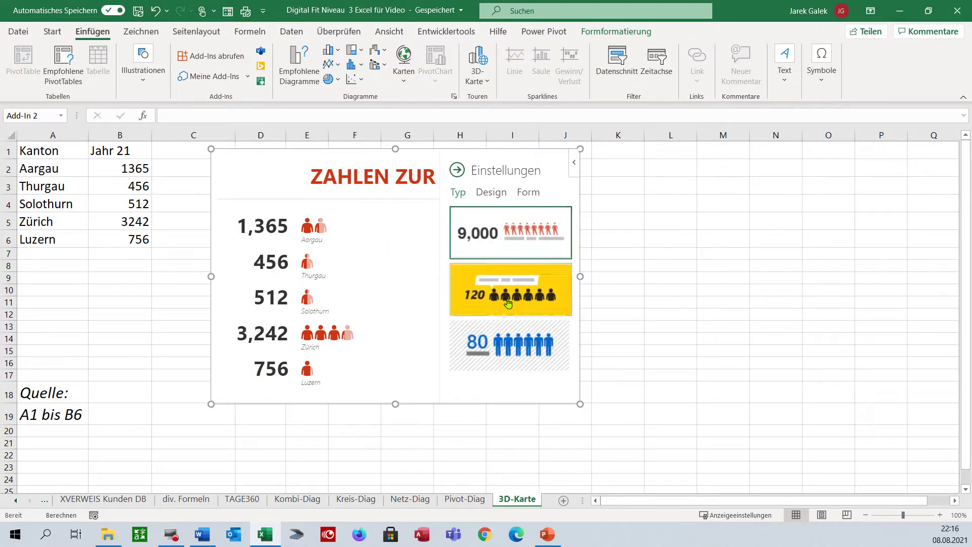
{"action": "left_click", "coordinate": [511, 266]}
{"action": "left_click", "coordinate": [498, 196]}
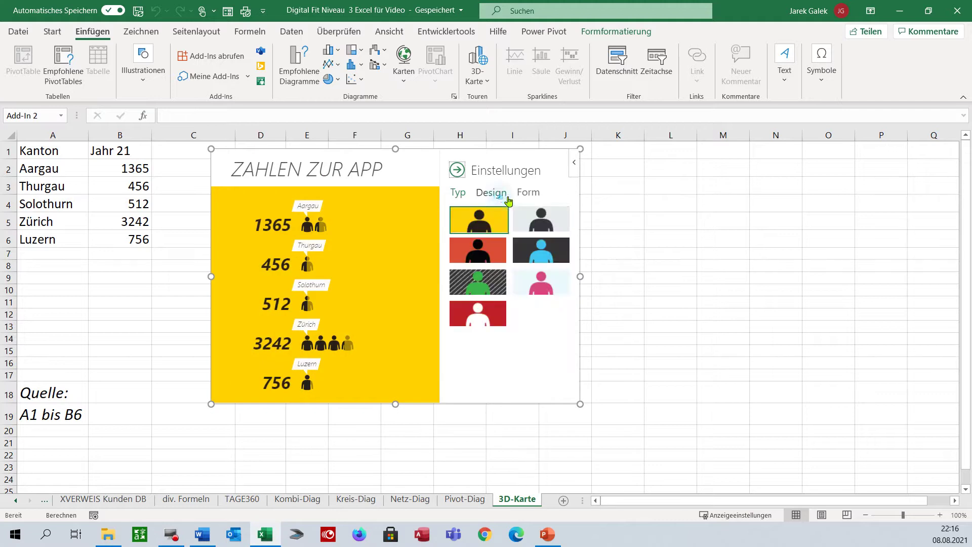
{"action": "left_click", "coordinate": [532, 199]}
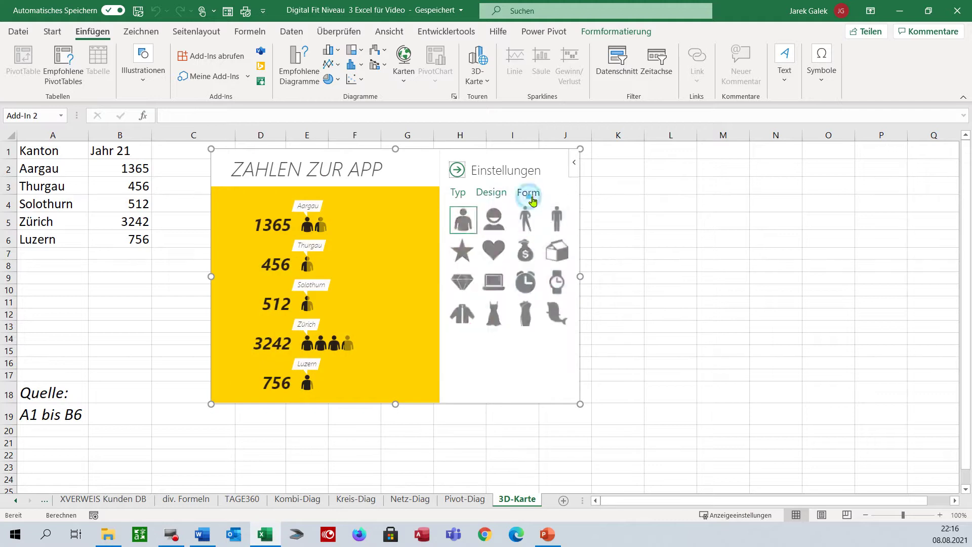
{"action": "left_click", "coordinate": [524, 227]}
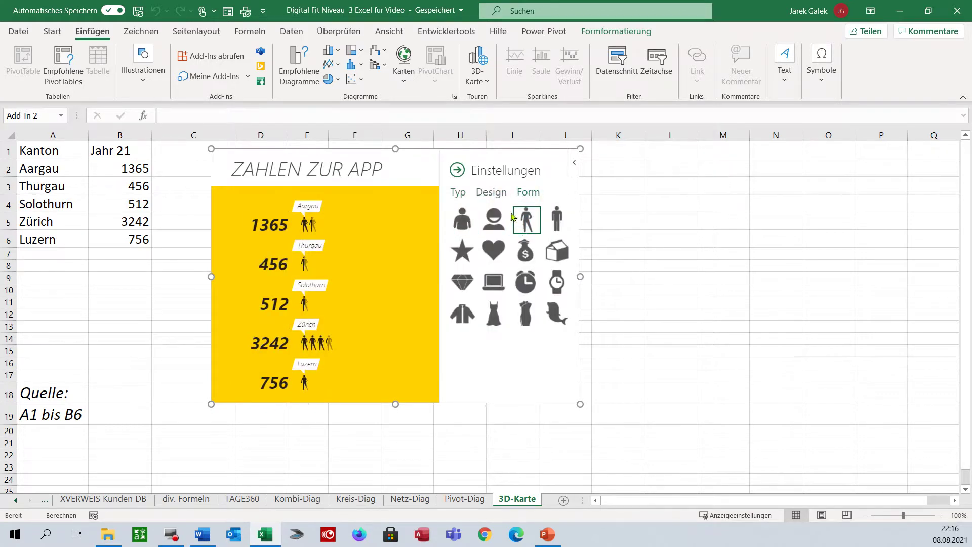
Step: Try the dark blue design, then settle on the light hatched blue layout
{"action": "left_click", "coordinate": [499, 194]}
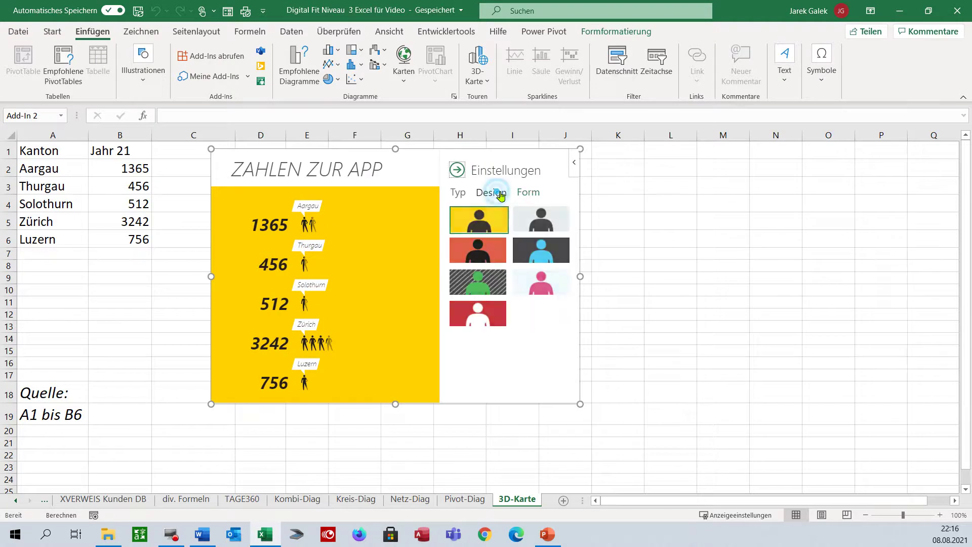
{"action": "left_click", "coordinate": [541, 257]}
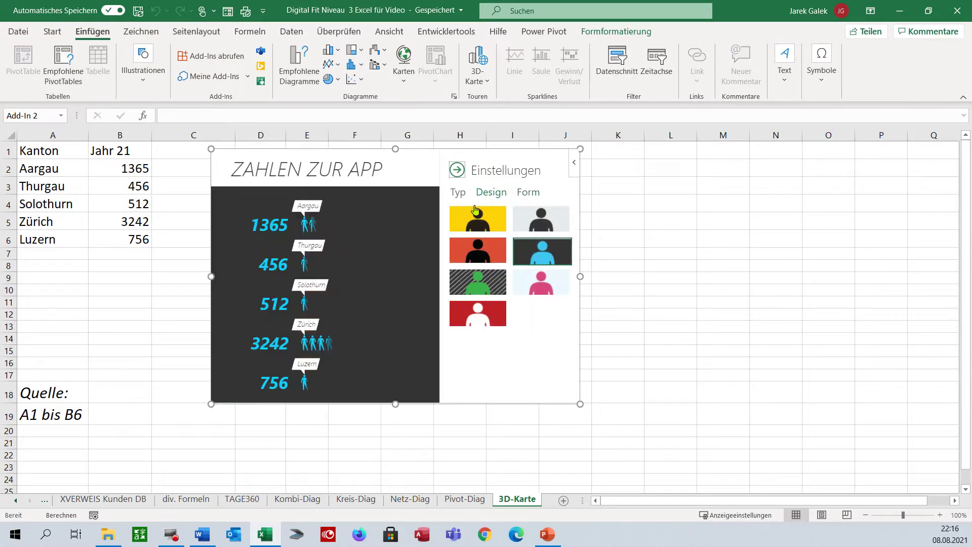
{"action": "left_click", "coordinate": [459, 195]}
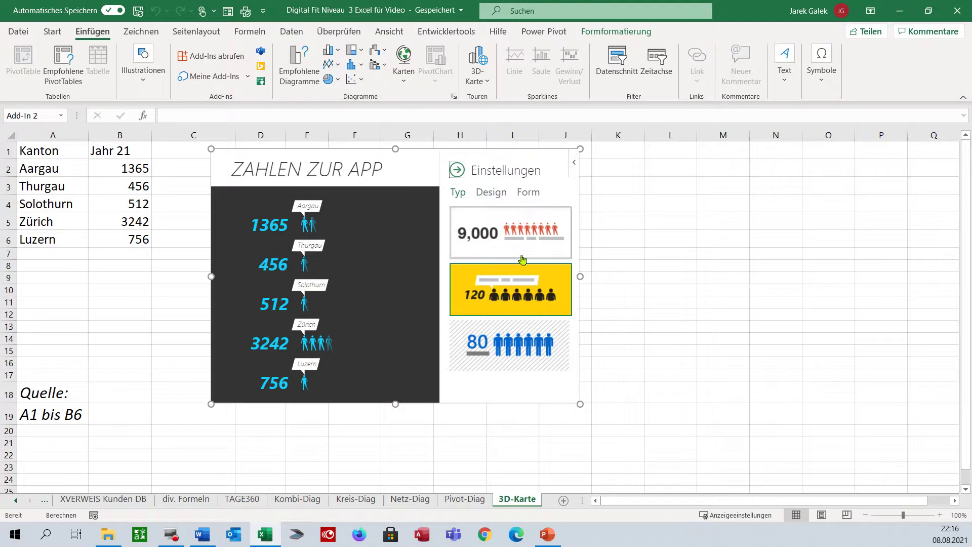
{"action": "left_click", "coordinate": [498, 350]}
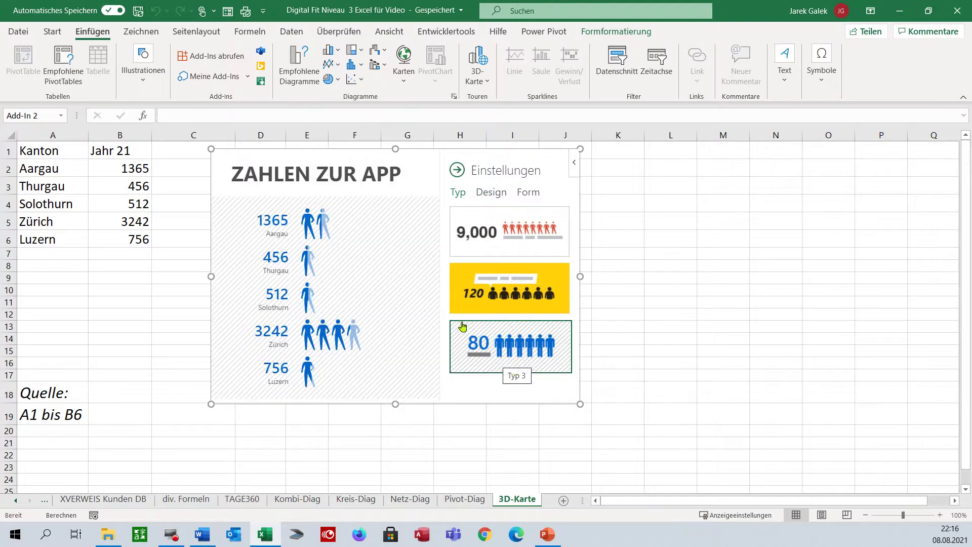
{"action": "left_click", "coordinate": [416, 170]}
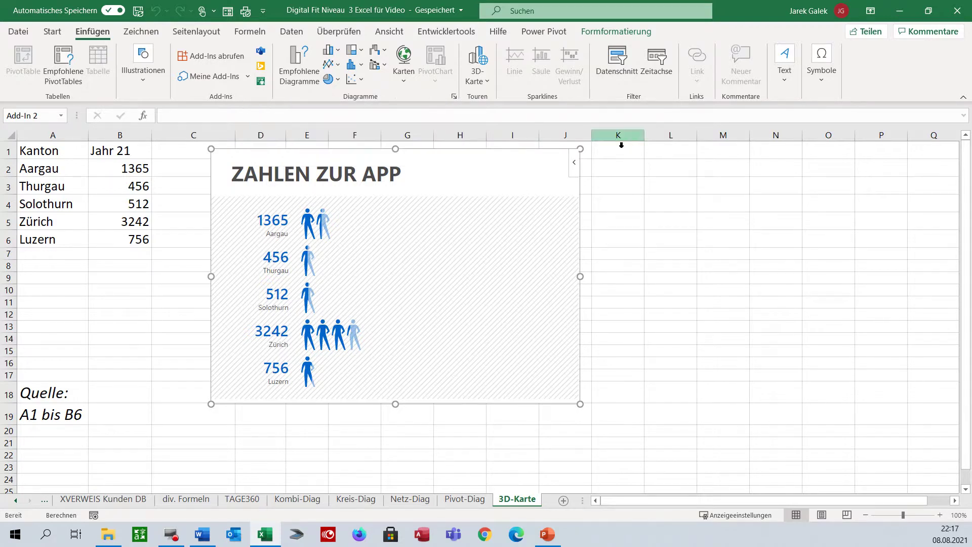
Step: Insert a Flächenkartogramm map from the canton table, move it to columns K–O, apply the dark grey style
{"action": "left_click", "coordinate": [147, 225]}
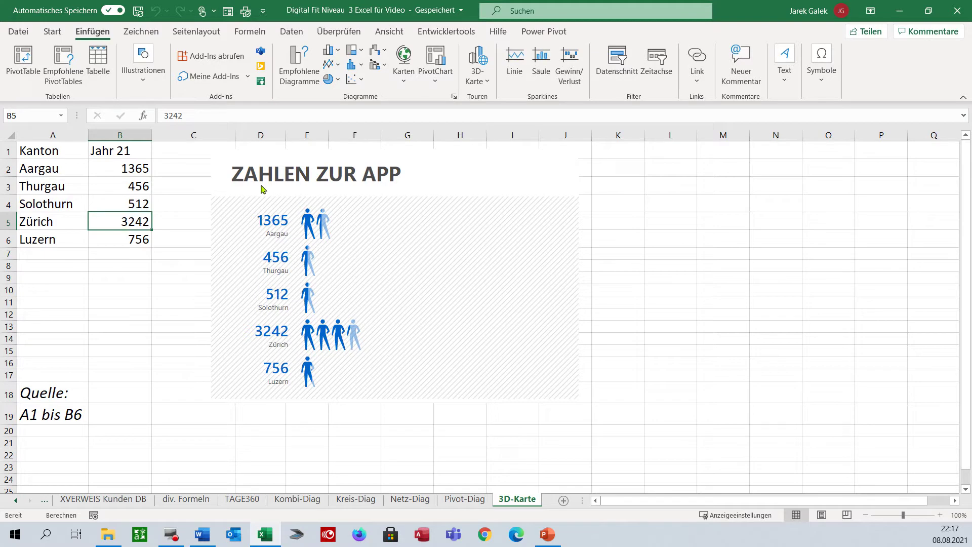
{"action": "left_click", "coordinate": [403, 66]}
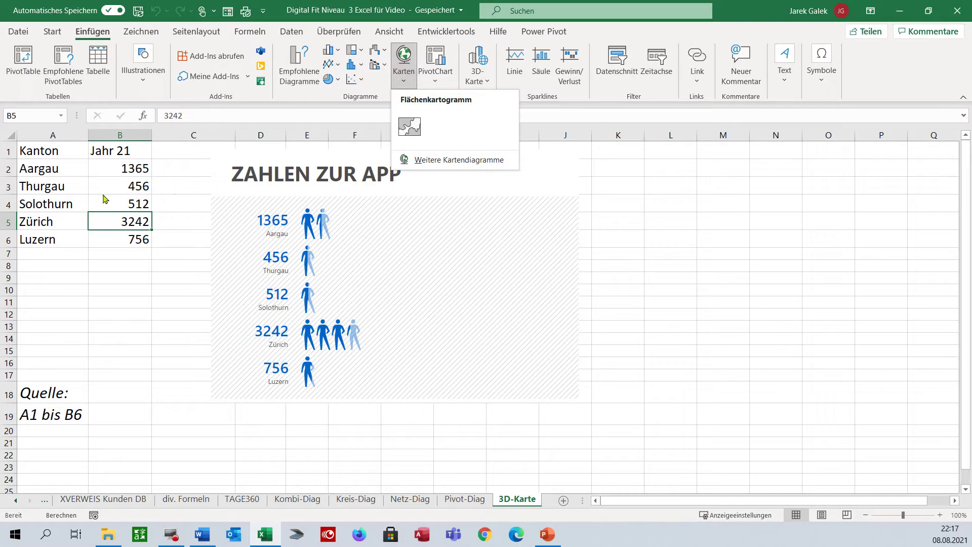
{"action": "left_click", "coordinate": [410, 127]}
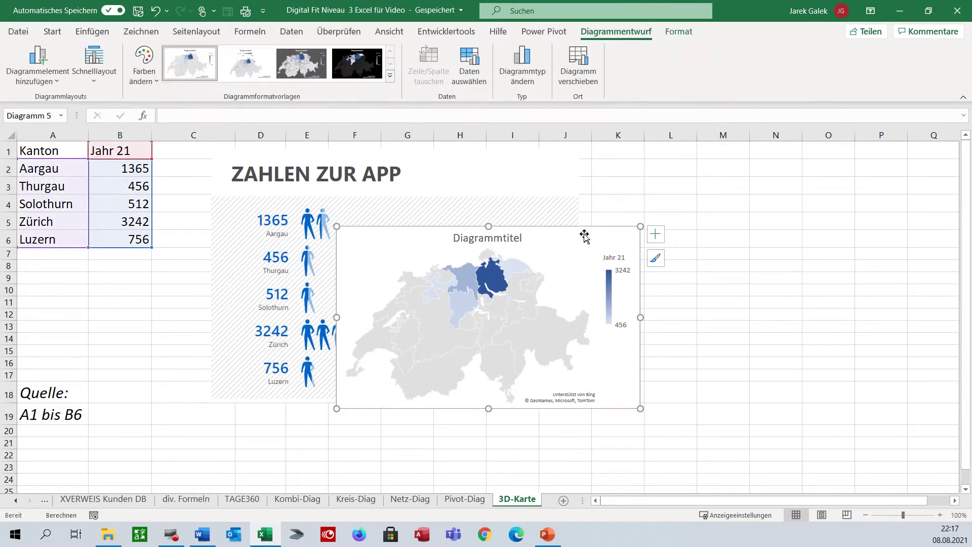
{"action": "left_click_drag", "start_coordinate": [577, 233], "coordinate": [838, 163]}
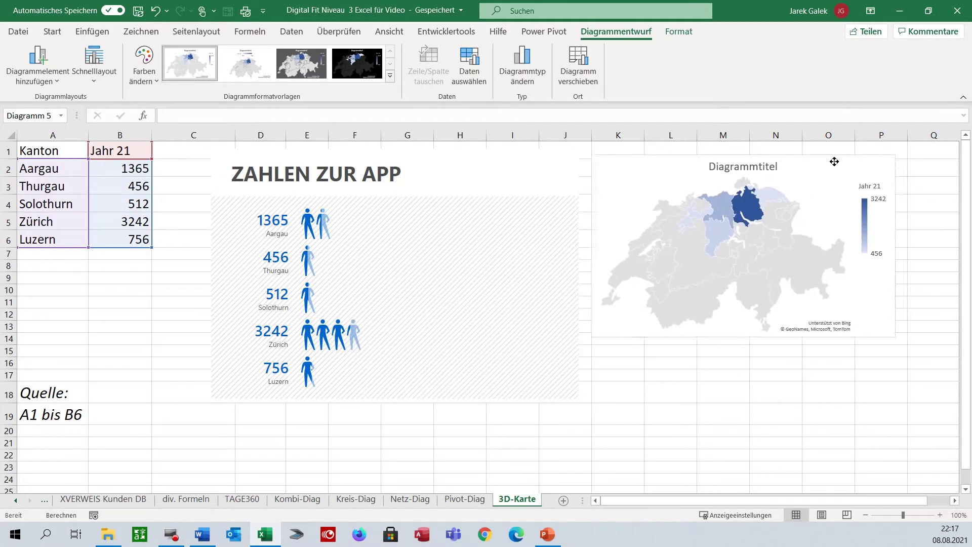
{"action": "left_click", "coordinate": [292, 76]}
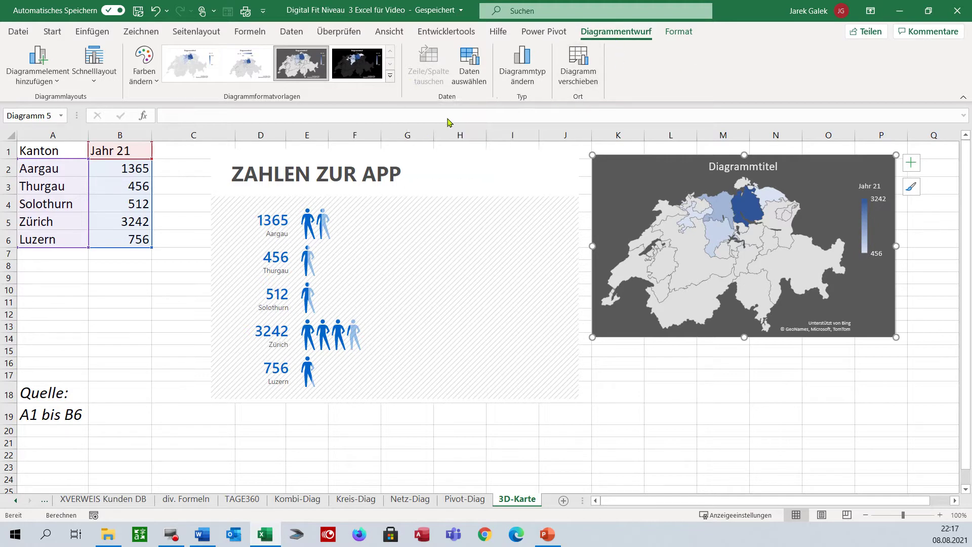
{"action": "left_click", "coordinate": [521, 71]}
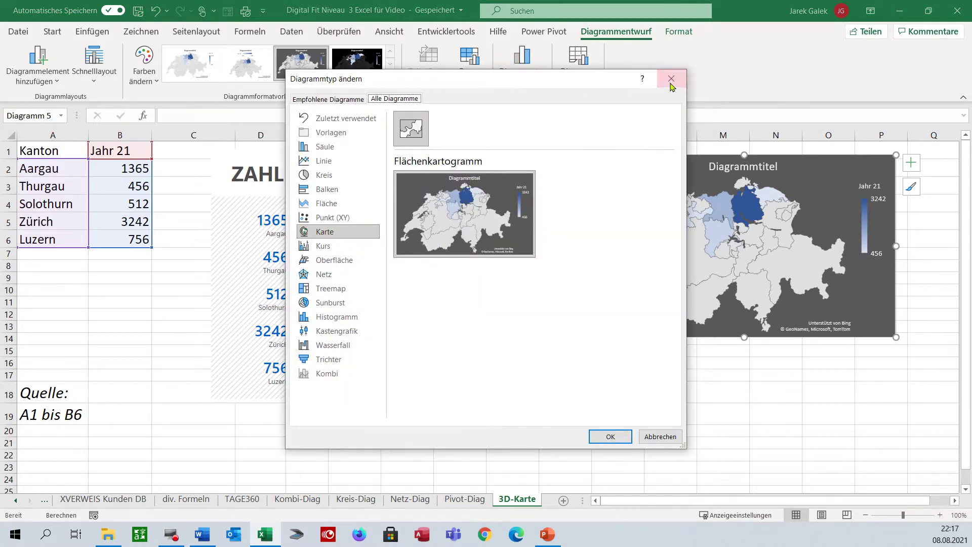
{"action": "left_click", "coordinate": [671, 79]}
{"action": "left_click", "coordinate": [459, 85]}
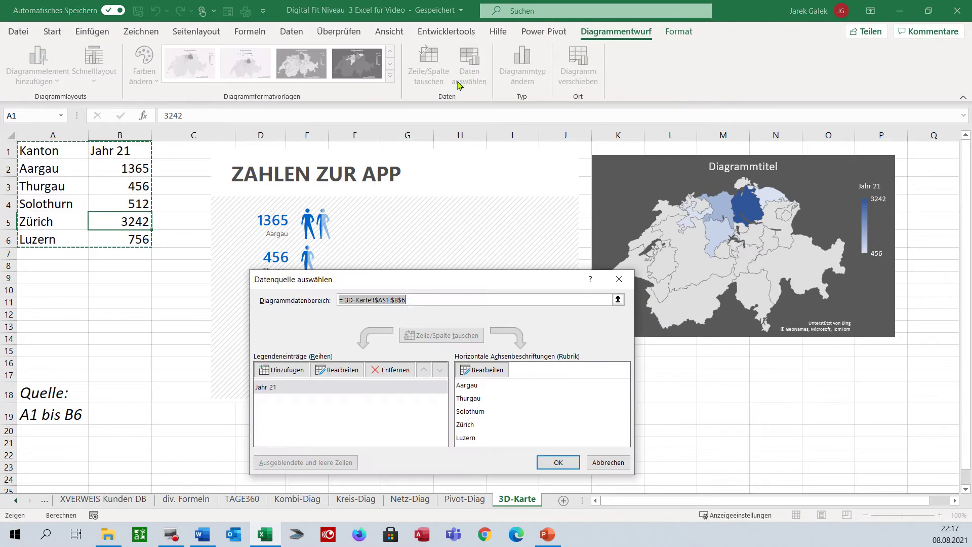
{"action": "left_click", "coordinate": [619, 280]}
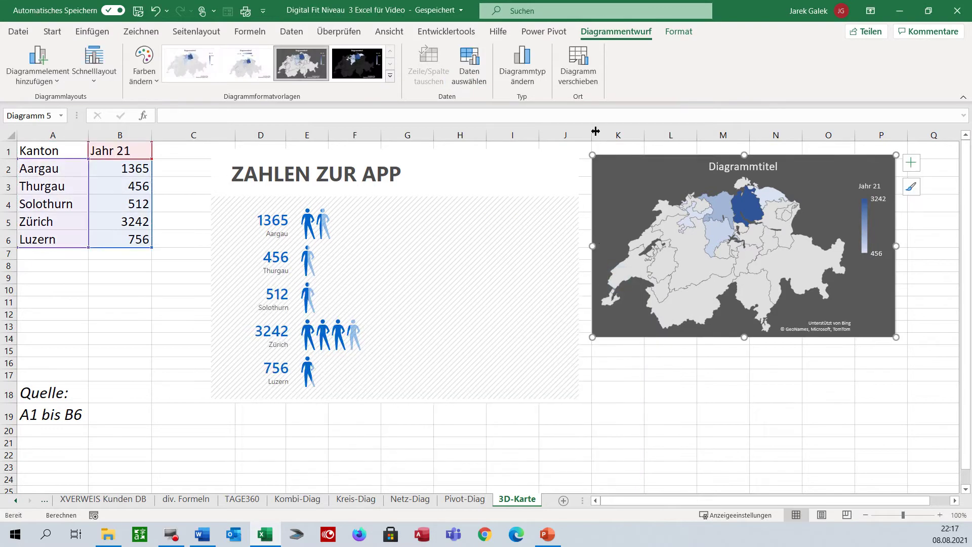
{"action": "left_click", "coordinate": [666, 36]}
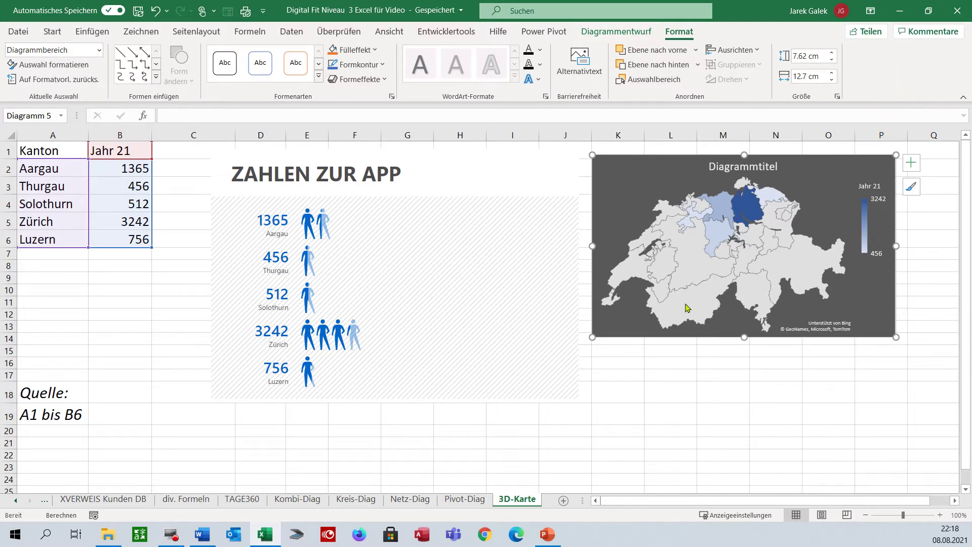
{"action": "left_click", "coordinate": [662, 394]}
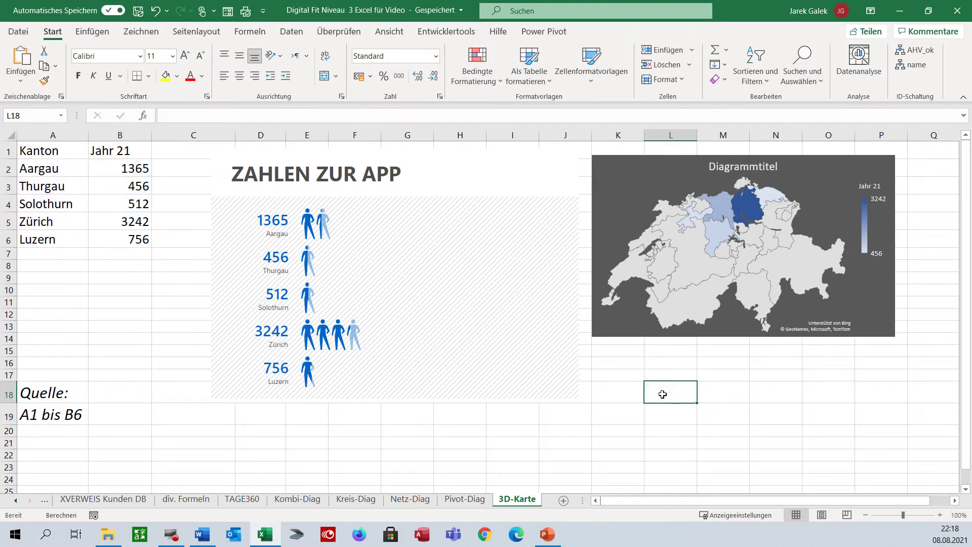
{"action": "left_click", "coordinate": [486, 323]}
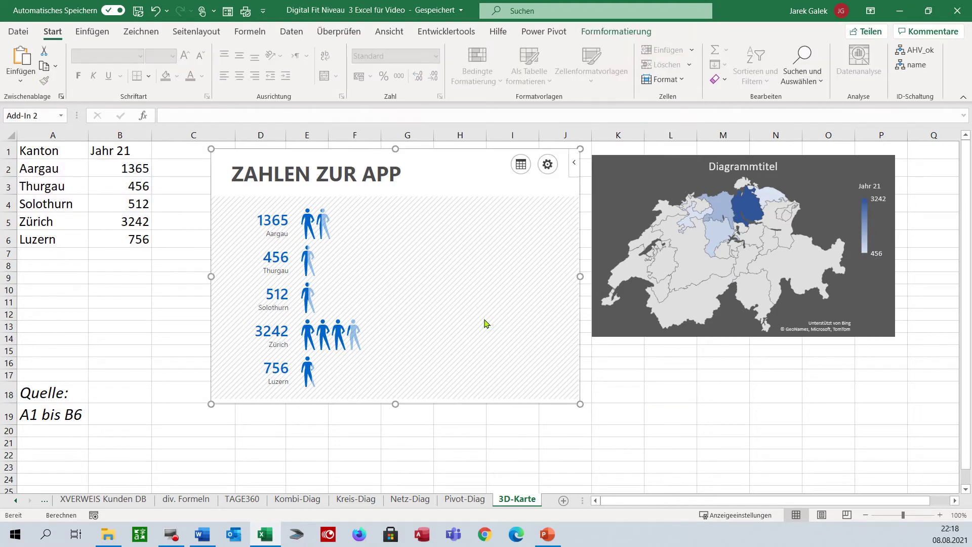
{"action": "left_click", "coordinate": [651, 259]}
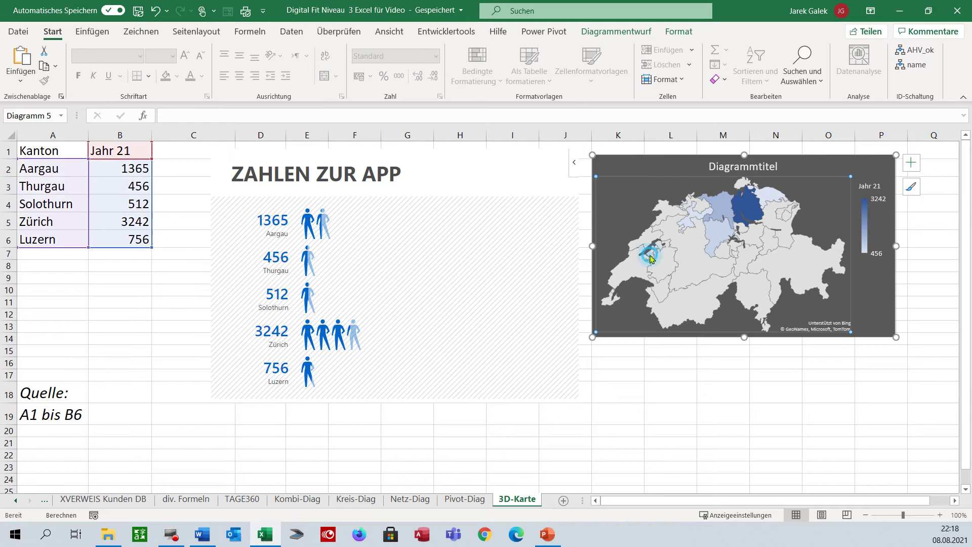
{"action": "left_click", "coordinate": [868, 308]}
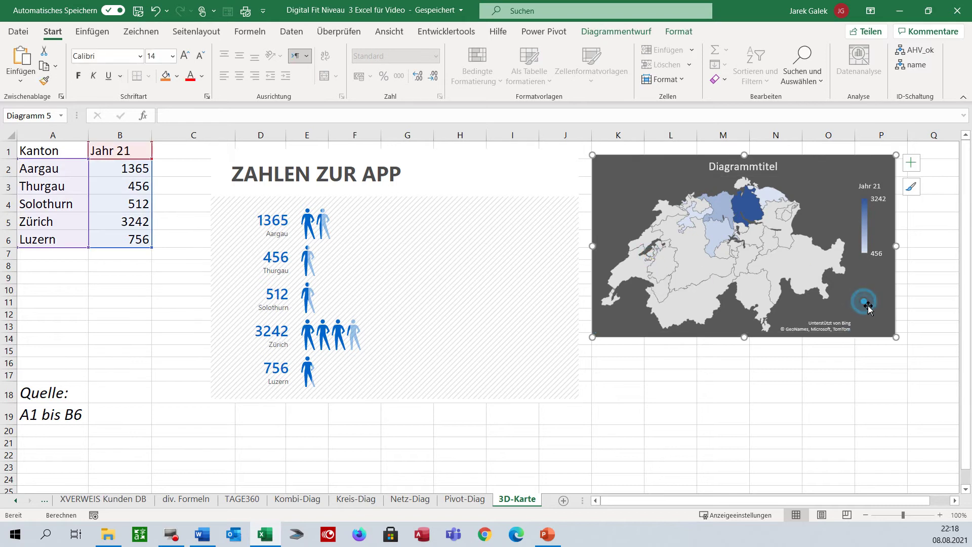